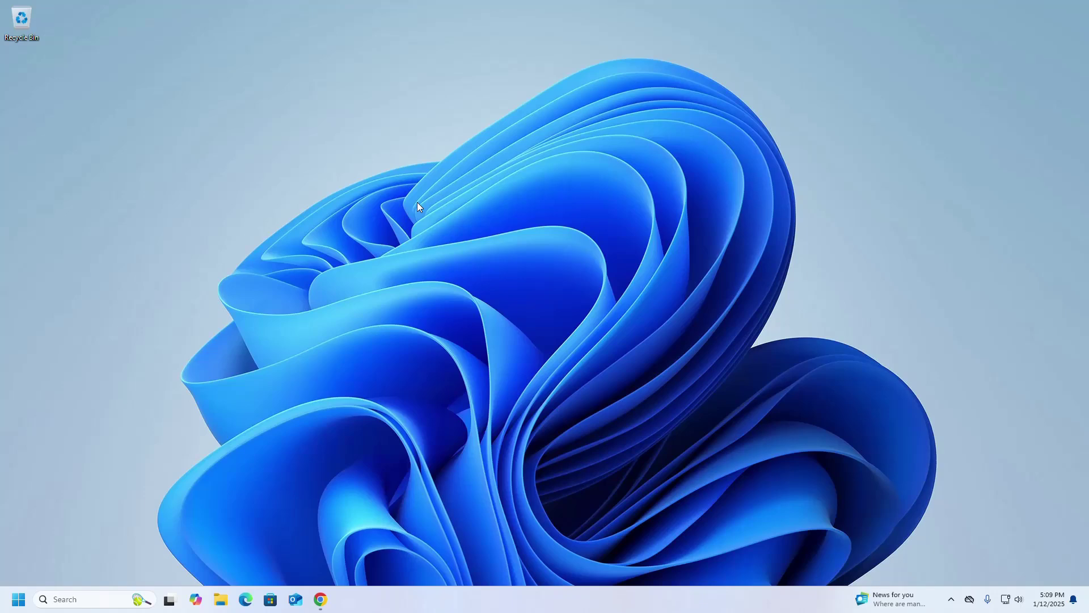
- Open the Download .NET page in Chrome and highlight the .NET 9.0 heading
{"action": "left_click", "coordinate": [321, 600]}
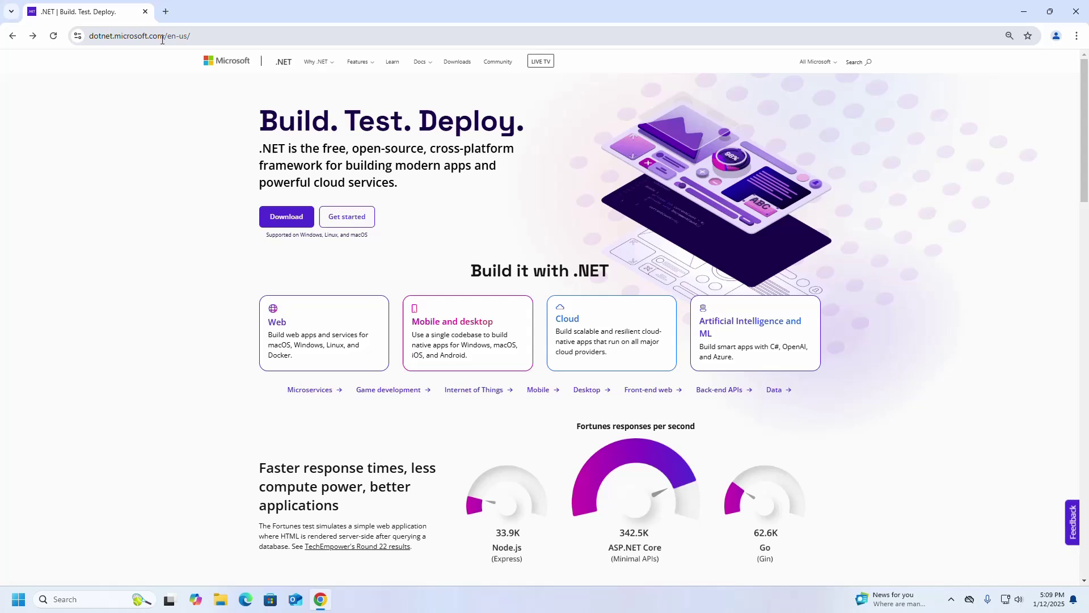
{"action": "left_click", "coordinate": [457, 63]}
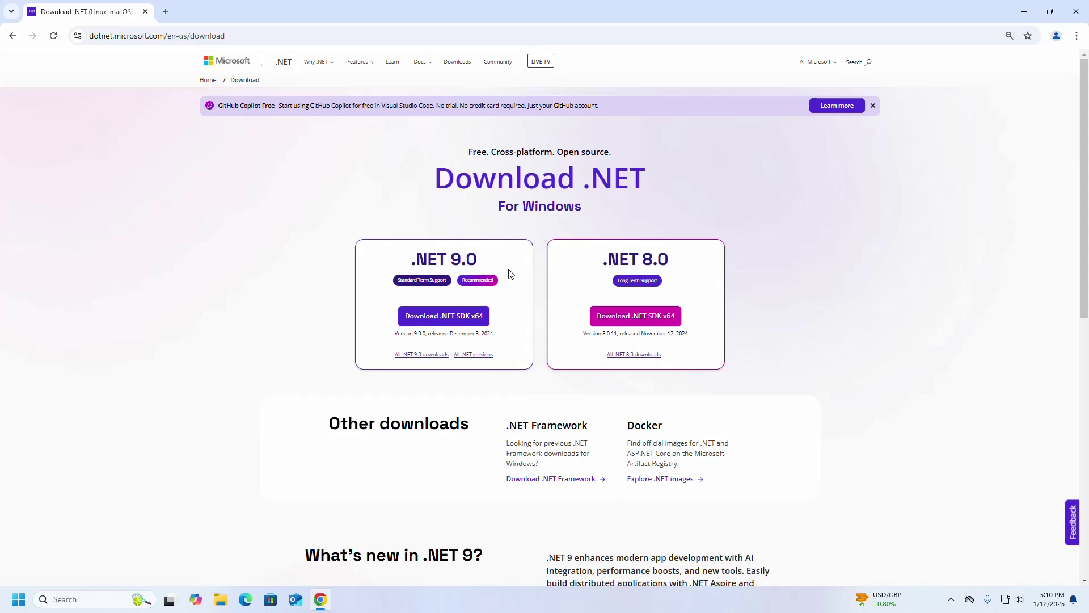
{"action": "left_click_drag", "start_coordinate": [413, 261], "coordinate": [486, 261]}
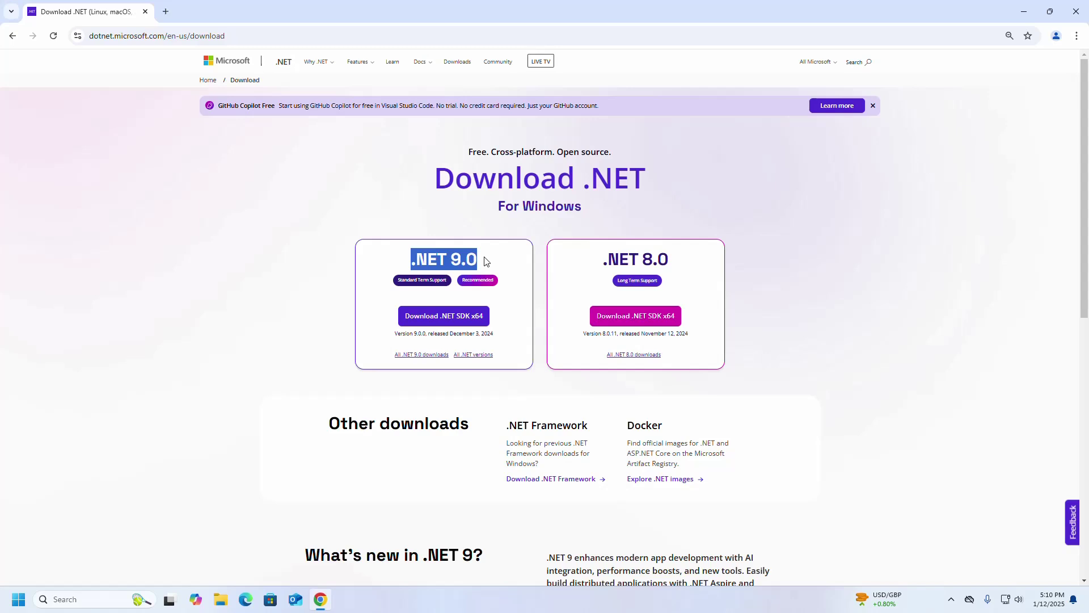
{"action": "left_click", "coordinate": [342, 276]}
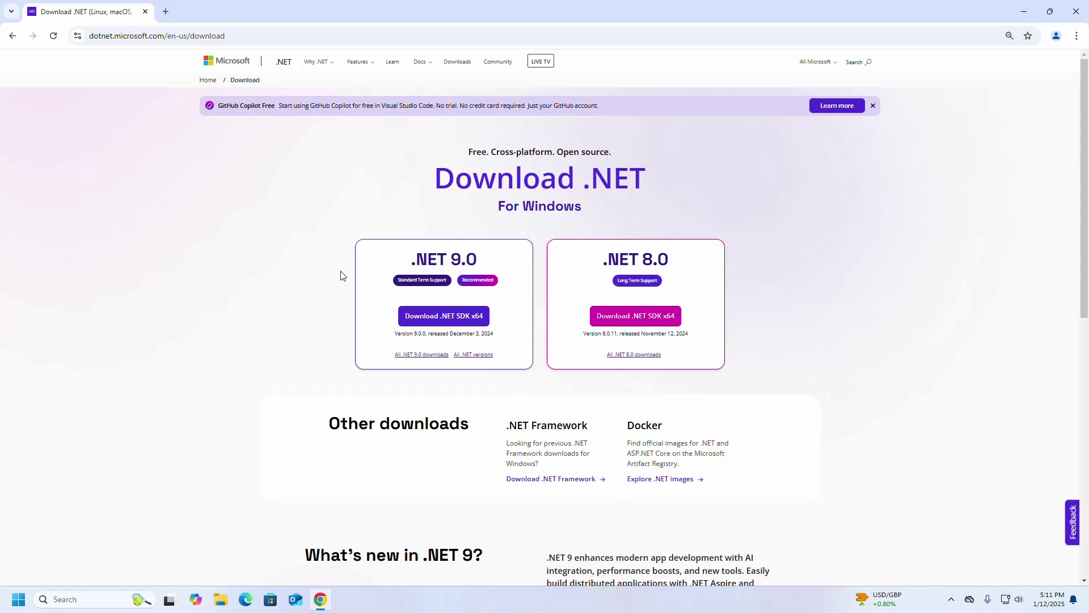
- Download the .NET 9.0 SDK x64 installer and dismiss the feedback survey popup
{"action": "left_click", "coordinate": [454, 318]}
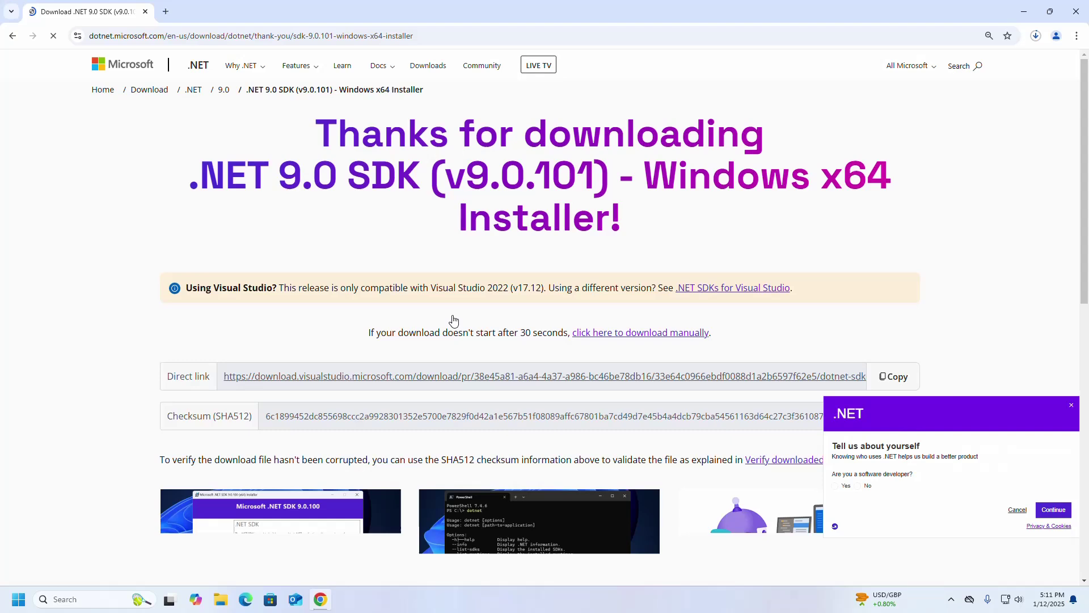
{"action": "key", "text": "ctrl+minus"}
{"action": "key", "text": "ctrl+minus"}
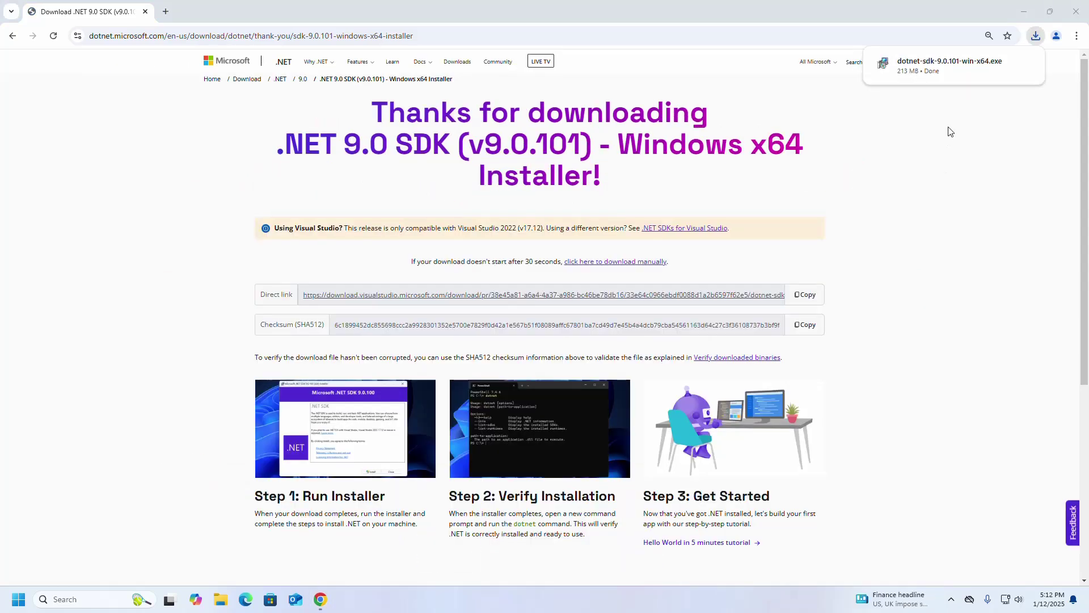
- Show dotnet-sdk-9.0.101-win-x64 in the Downloads folder and open it from its context menu
{"action": "left_click", "coordinate": [1005, 63]}
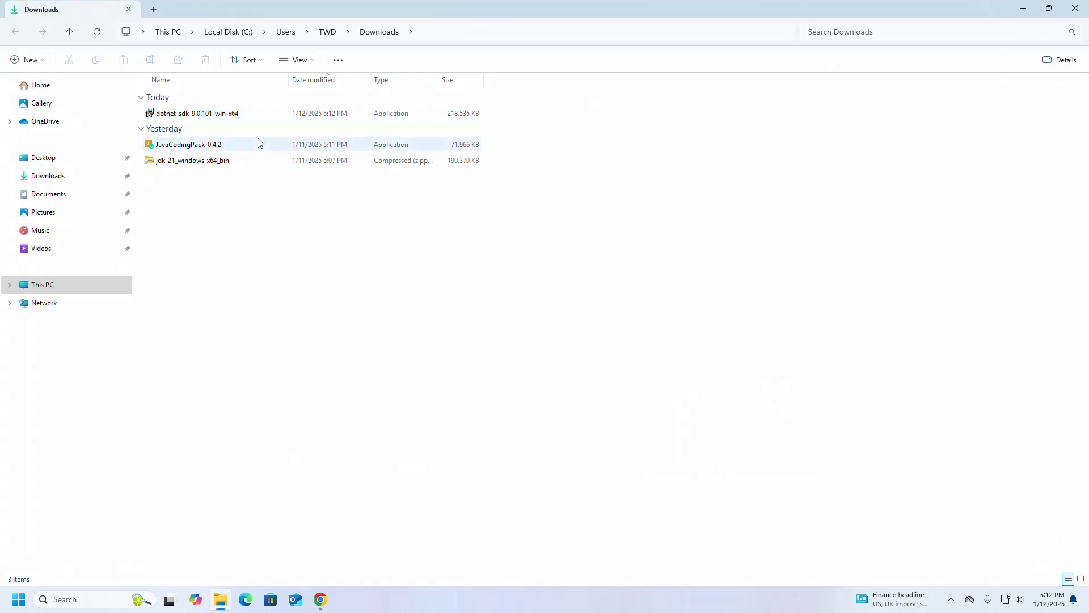
{"action": "right_click", "coordinate": [251, 120]}
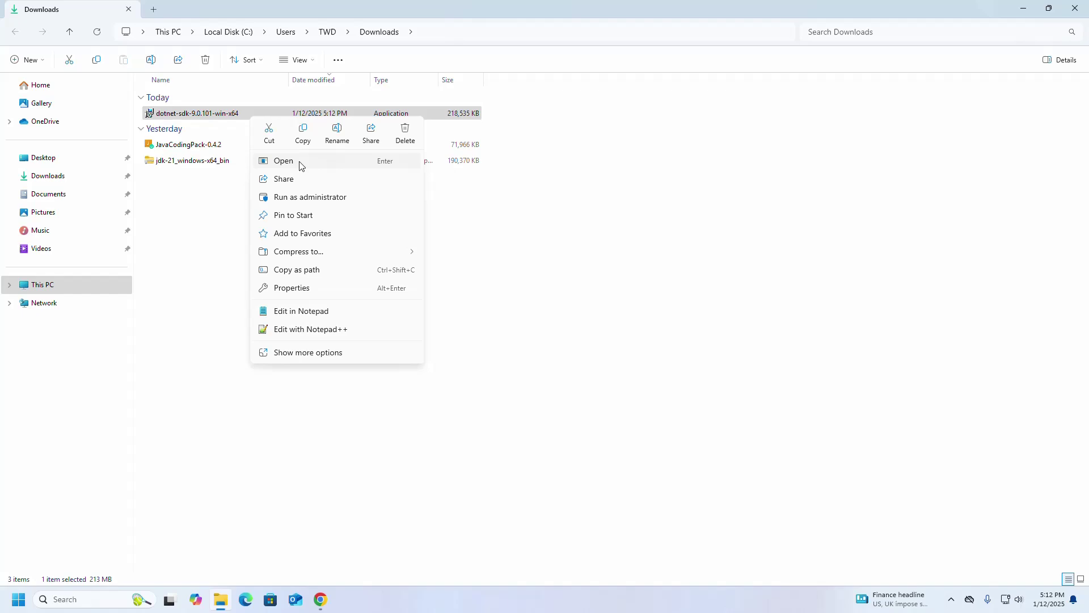
{"action": "left_click", "coordinate": [281, 162]}
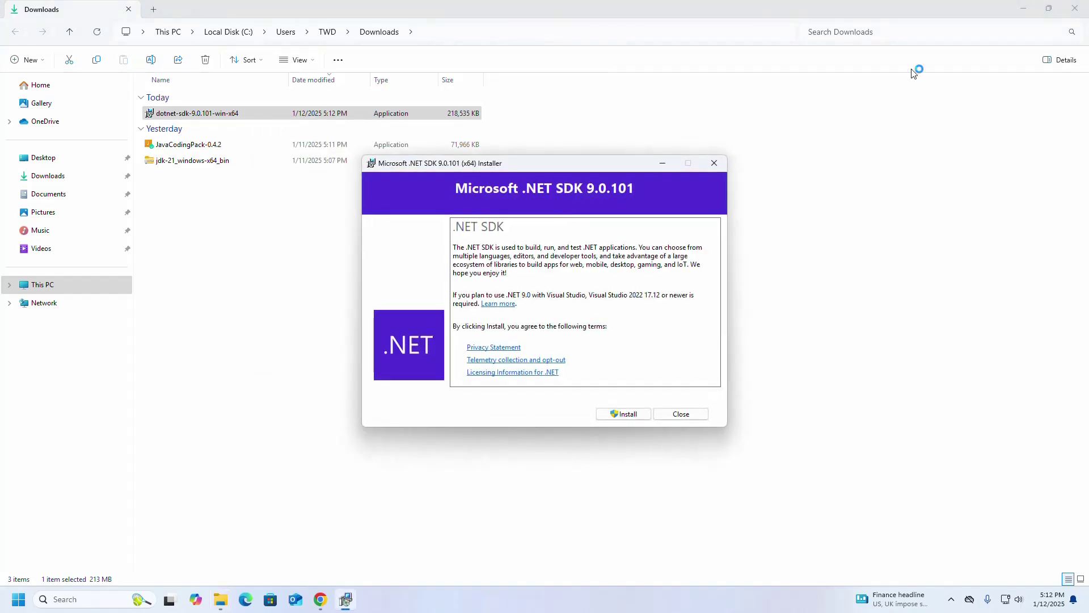
- Install .NET SDK 9.0.101, approving the User Account Control prompt
{"action": "left_click", "coordinate": [1022, 10]}
{"action": "left_click", "coordinate": [1023, 10]}
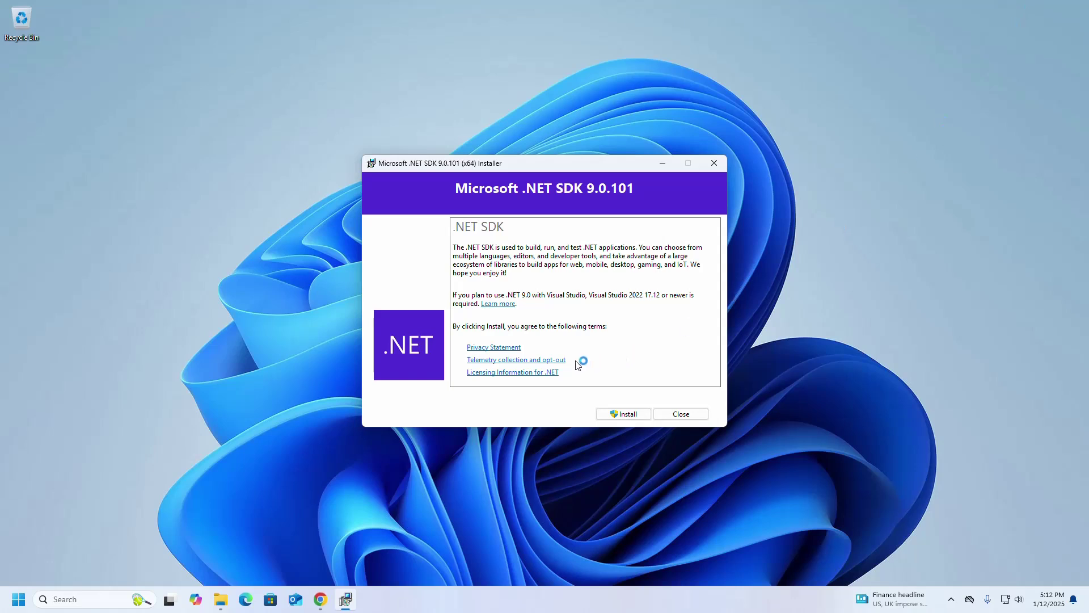
{"action": "left_click", "coordinate": [624, 417]}
{"action": "left_click", "coordinate": [623, 417]}
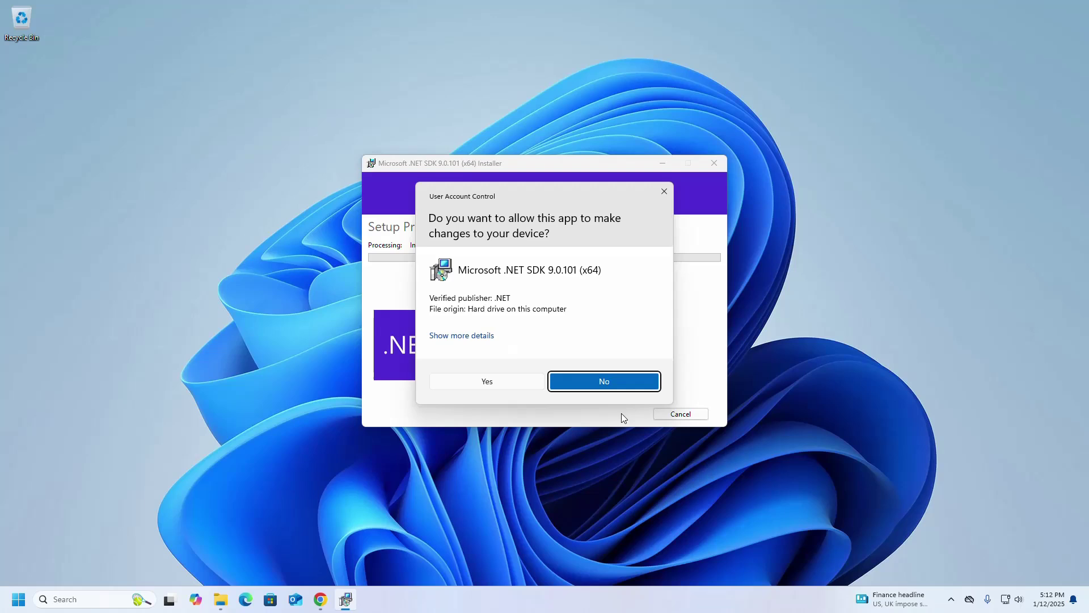
{"action": "left_click", "coordinate": [477, 381]}
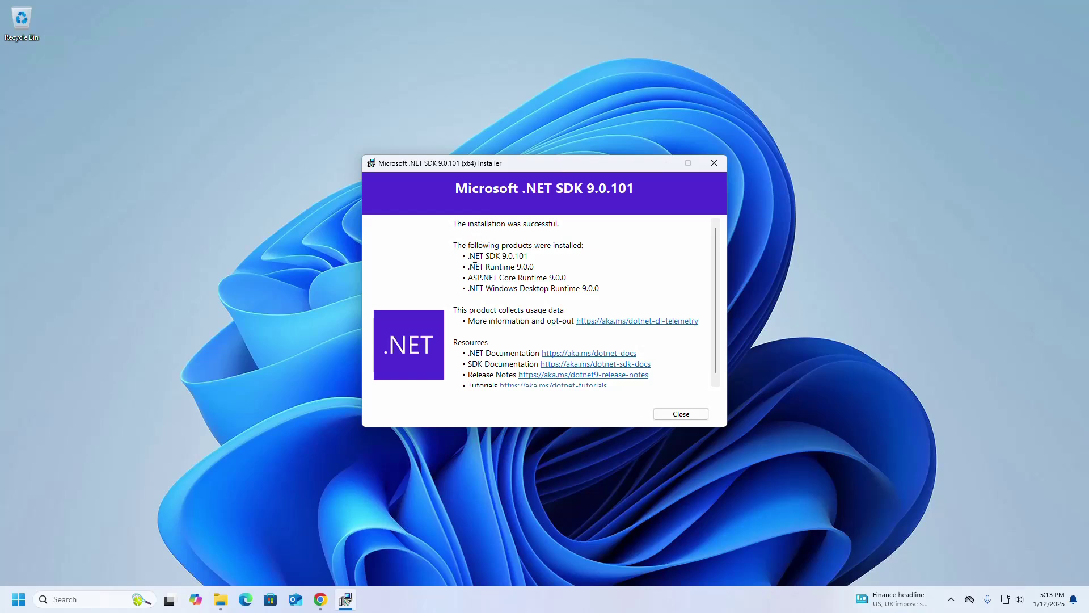
- Highlight SDK 9.0.101, .NET Runtime, ASP.NET Core and Windows Desktop Runtime 9.0.0, then close the installer
{"action": "left_click_drag", "start_coordinate": [471, 256], "coordinate": [531, 254]}
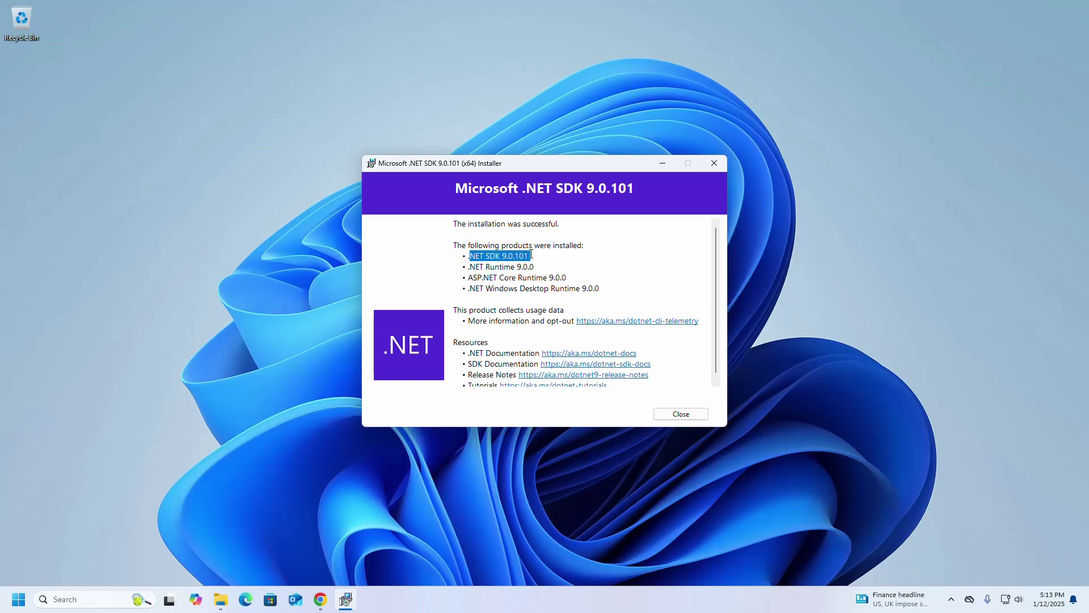
{"action": "left_click_drag", "start_coordinate": [468, 266], "coordinate": [536, 266]}
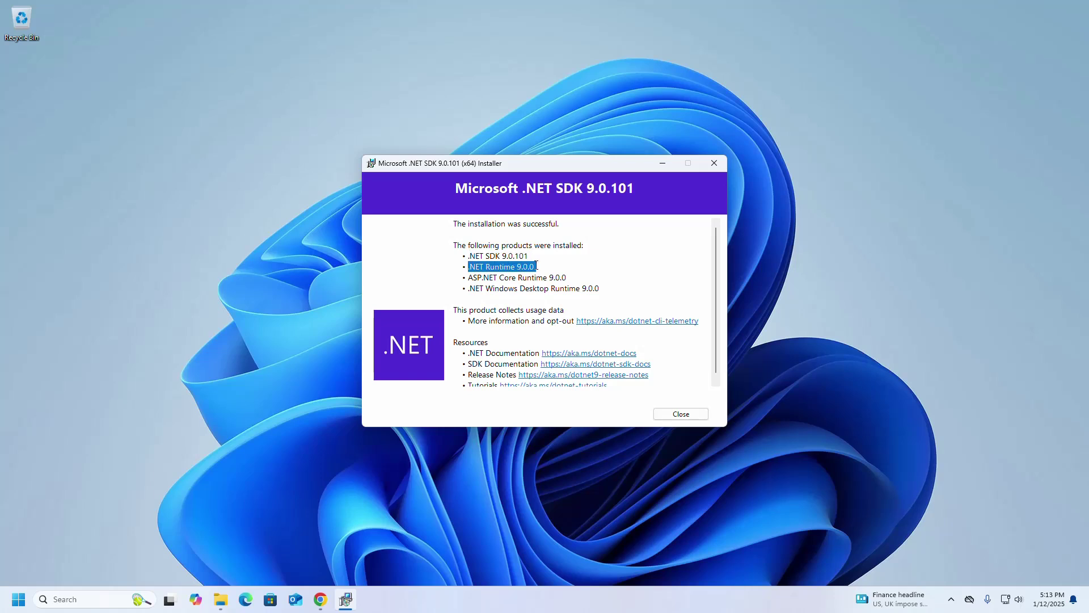
{"action": "left_click_drag", "start_coordinate": [469, 277], "coordinate": [573, 273]}
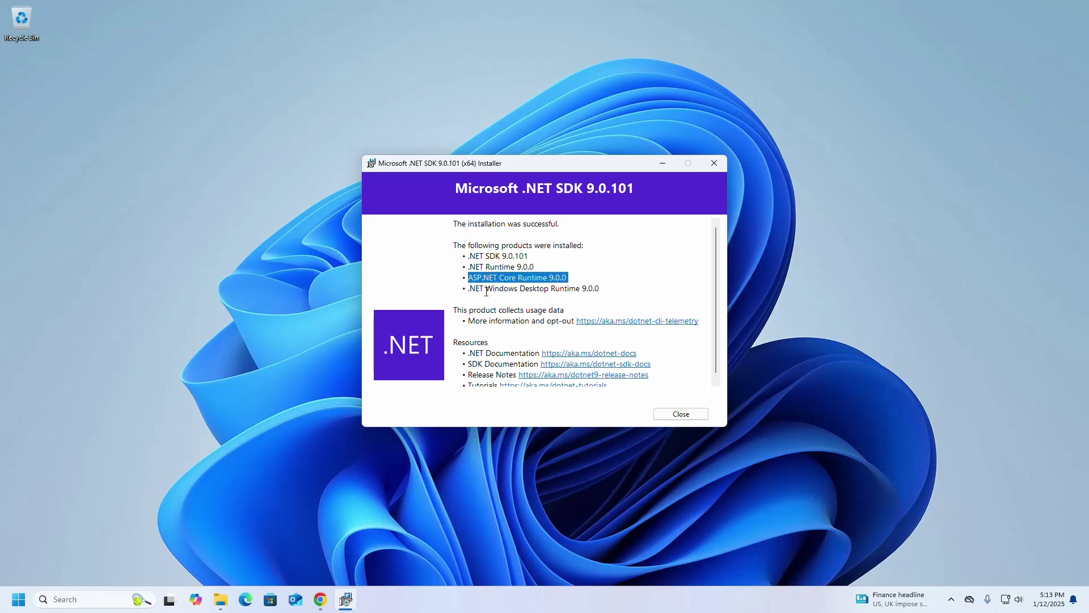
{"action": "left_click", "coordinate": [469, 289]}
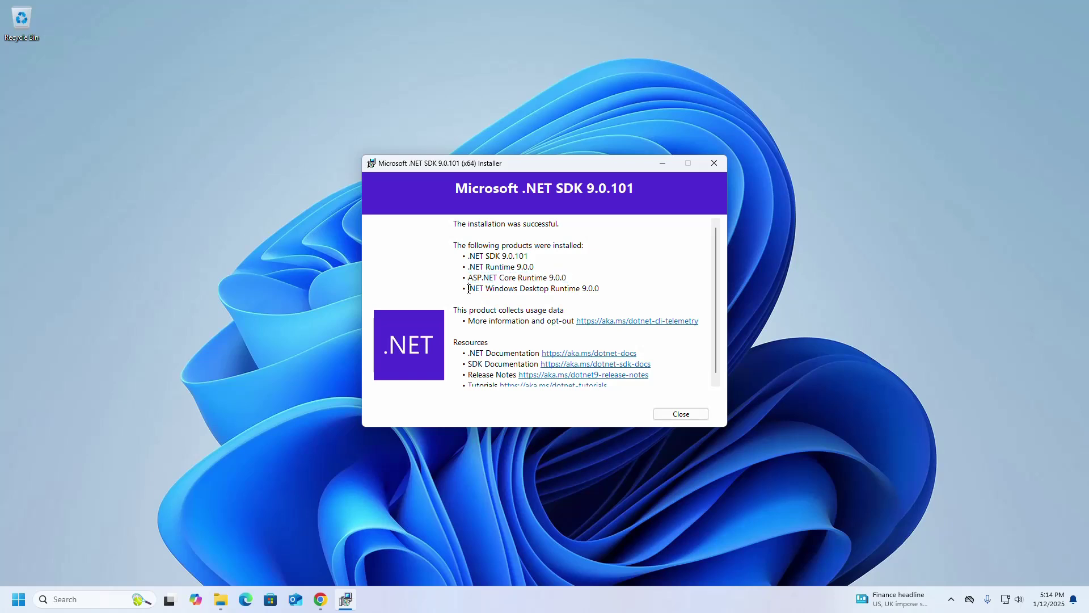
{"action": "left_click_drag", "start_coordinate": [468, 289], "coordinate": [603, 283]}
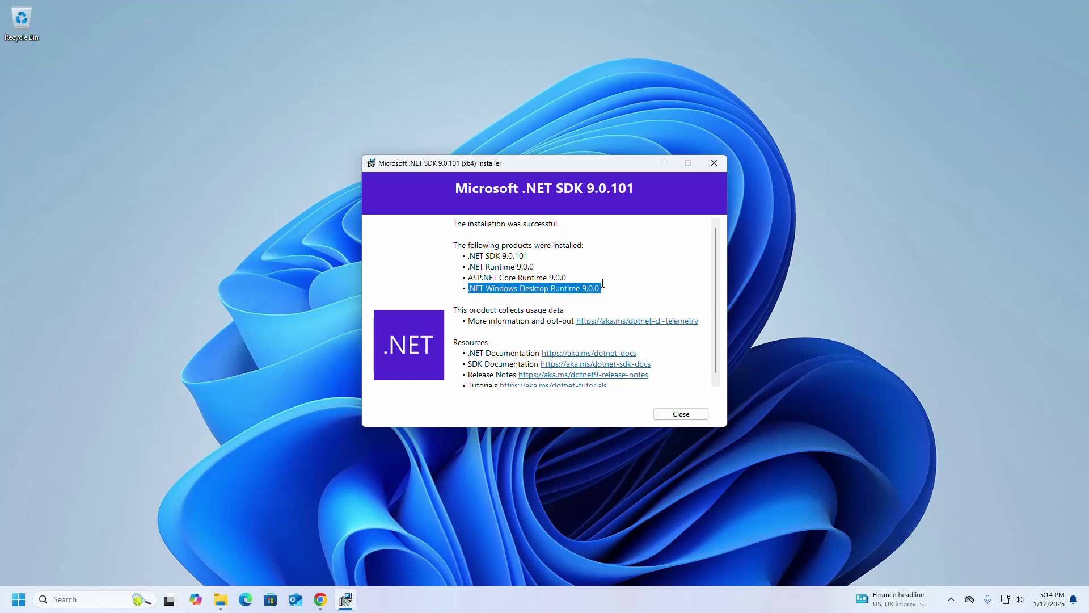
{"action": "left_click", "coordinate": [681, 414]}
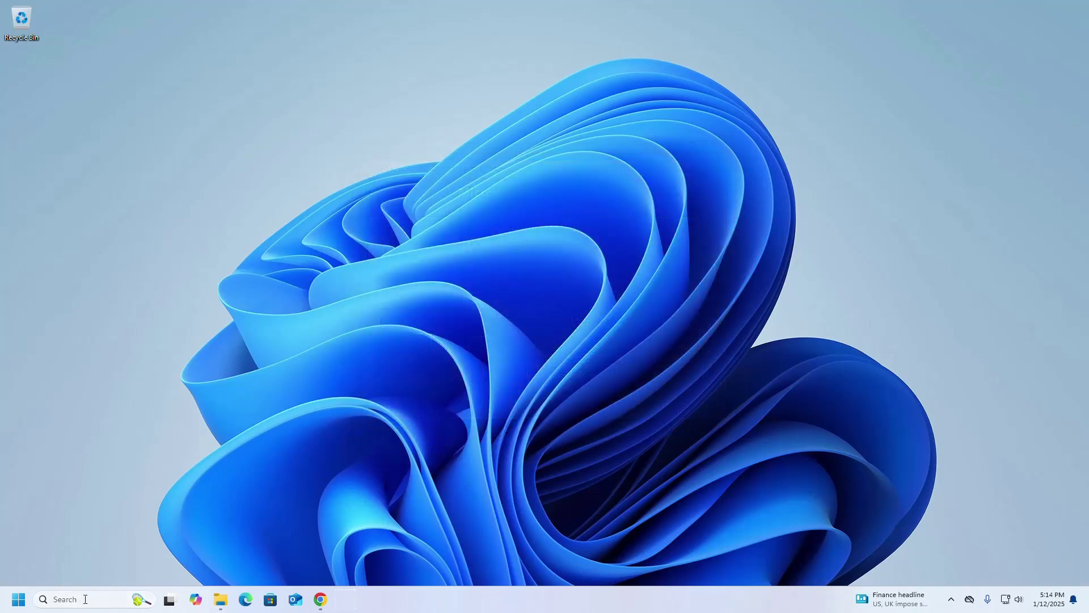
- Open Command Prompt by searching for 'cmd'
{"action": "left_click", "coordinate": [87, 601]}
{"action": "type", "text": "cmd"}
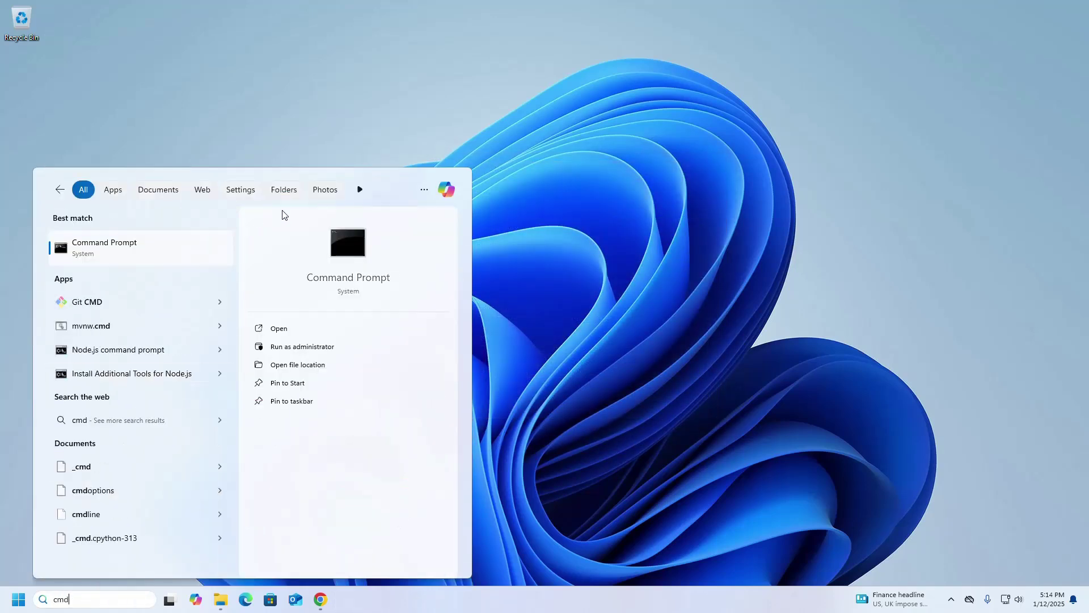
{"action": "left_click", "coordinate": [334, 249]}
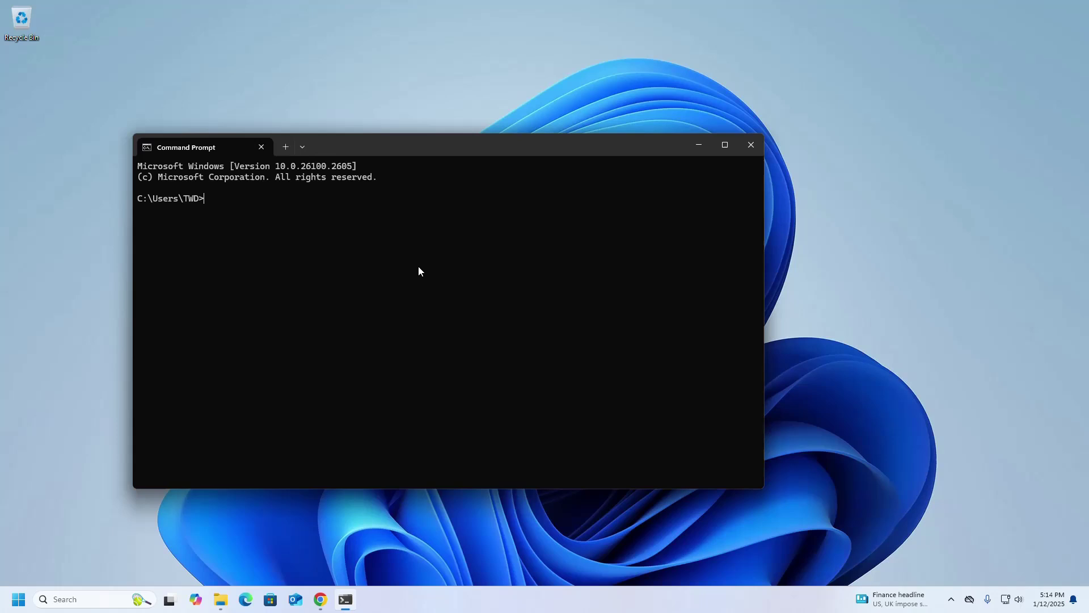
- Run 'dotnet --version', which reports 9.0.101
{"action": "scroll", "coordinate": [419, 267], "scroll_direction": "up", "scroll_amount": 8}
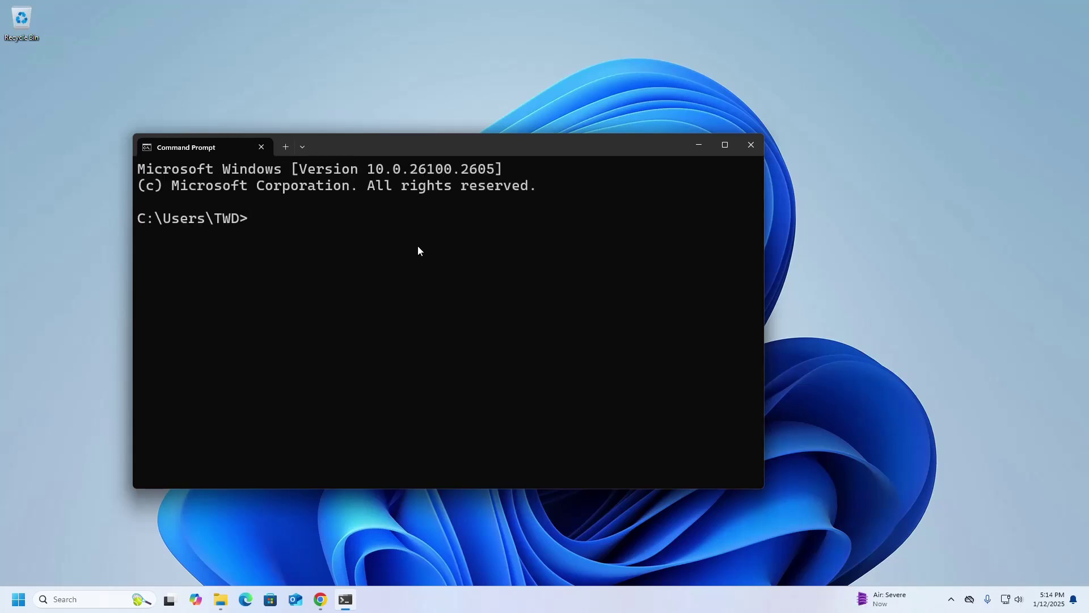
{"action": "type", "text": "dotnet --version"}
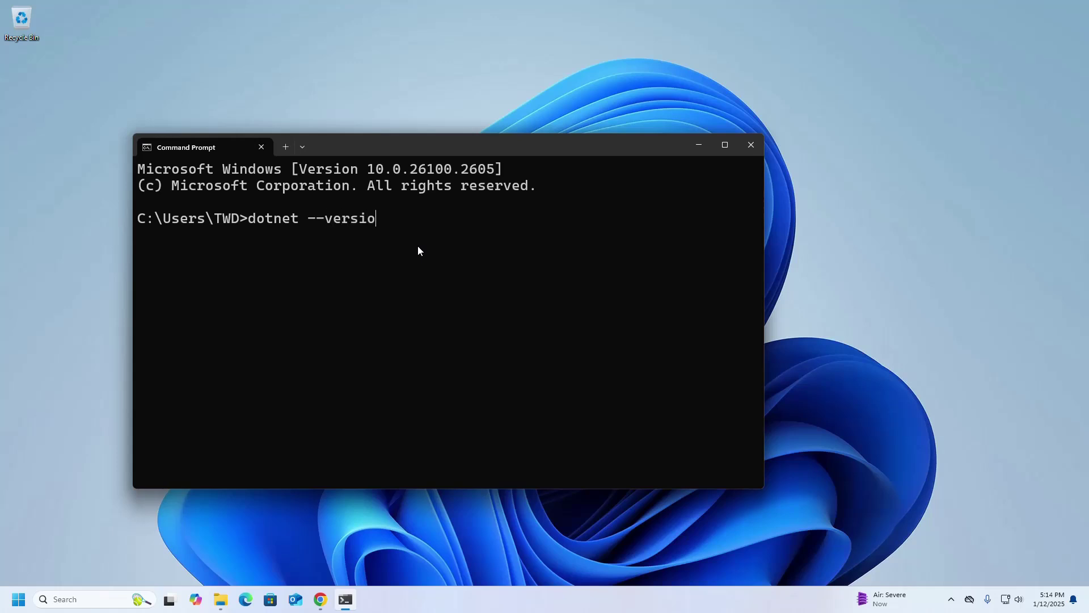
{"action": "key", "text": "Return"}
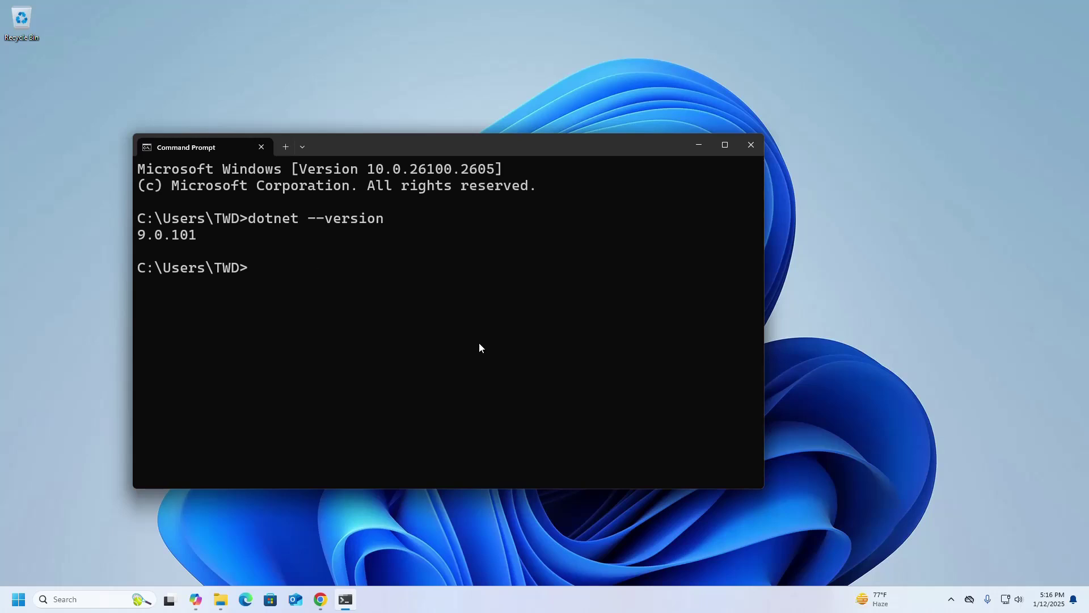
- Maximize Command Prompt and paste 'dotnet new console -n MyConsoleApp', highlighting the project name
{"action": "left_click", "coordinate": [726, 145]}
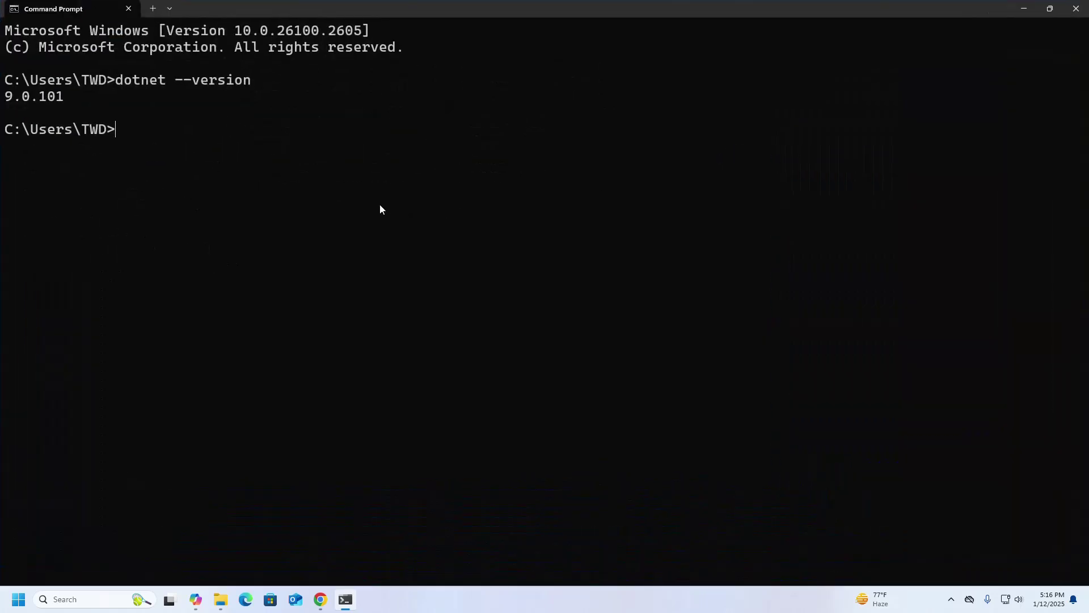
{"action": "type", "text": "dotnet new console -n MyConsoleApp"}
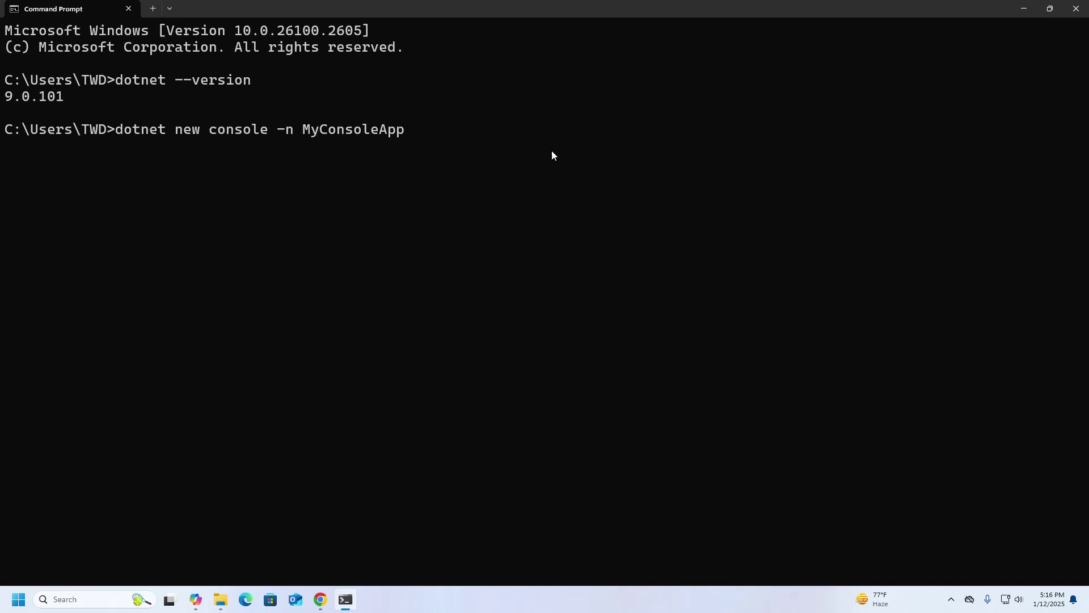
{"action": "left_click_drag", "start_coordinate": [304, 134], "coordinate": [350, 136]}
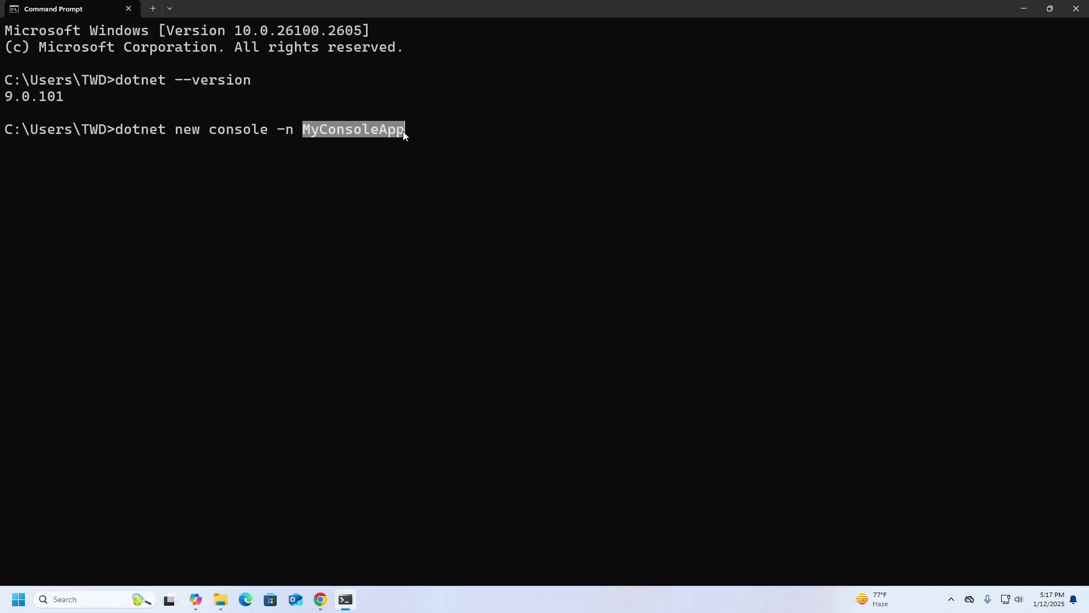
{"action": "key", "text": "ctrl+c"}
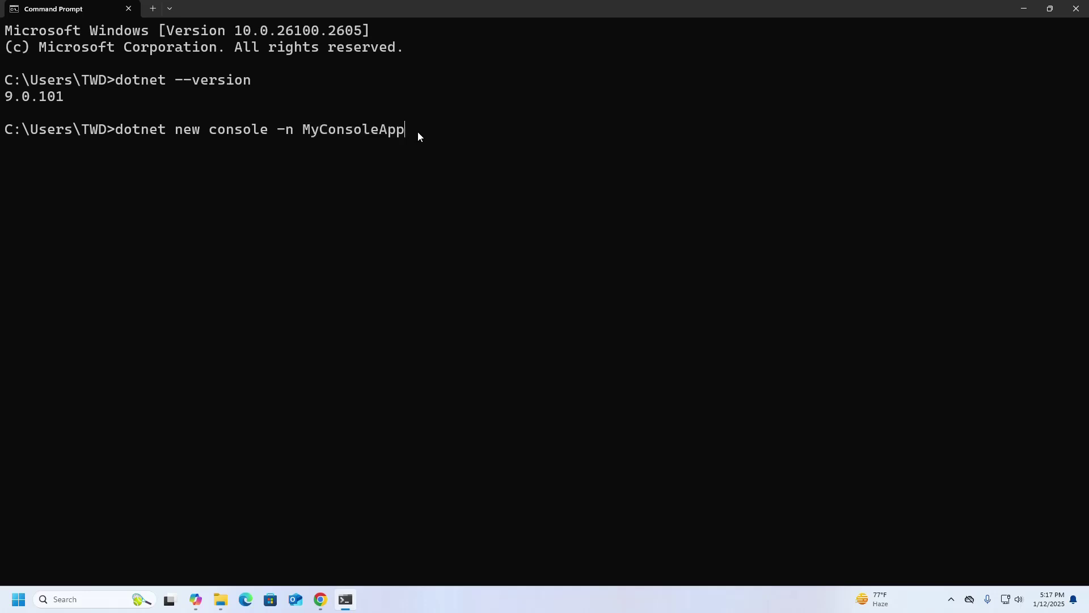
- Change to the Desktop folder with 'cd Desktop' and restore the project-creation command
{"action": "key", "text": "Escape"}
{"action": "type", "text": "cd "}
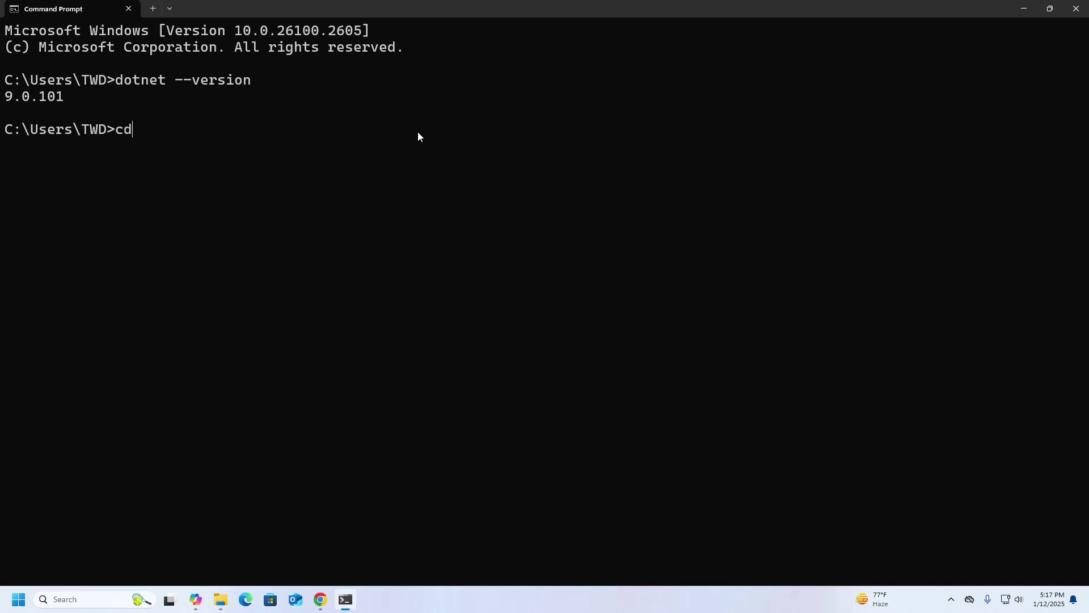
{"action": "type", "text": "Desktop"}
{"action": "key", "text": "Return"}
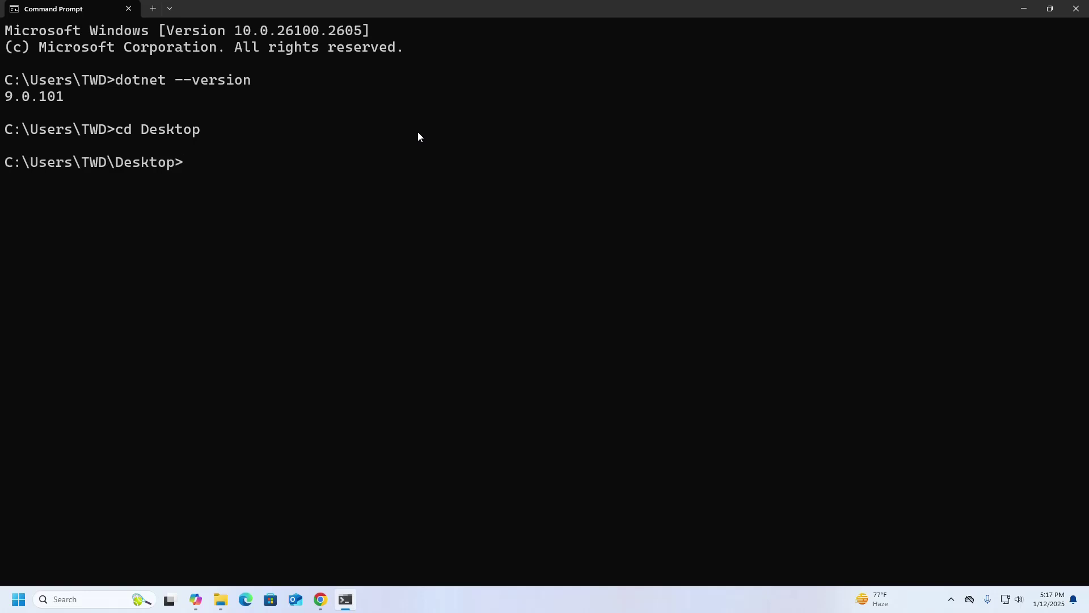
{"action": "key", "text": "ctrl+v"}
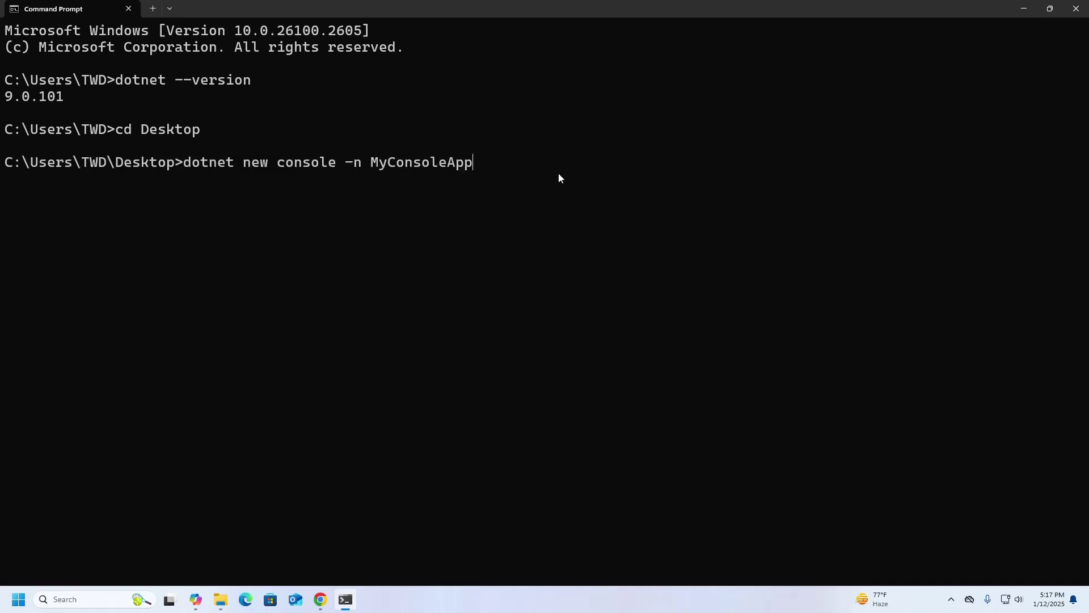
- Create the MyConsoleApp console project and list the Desktop contents with 'dir'
{"action": "key", "text": "Return"}
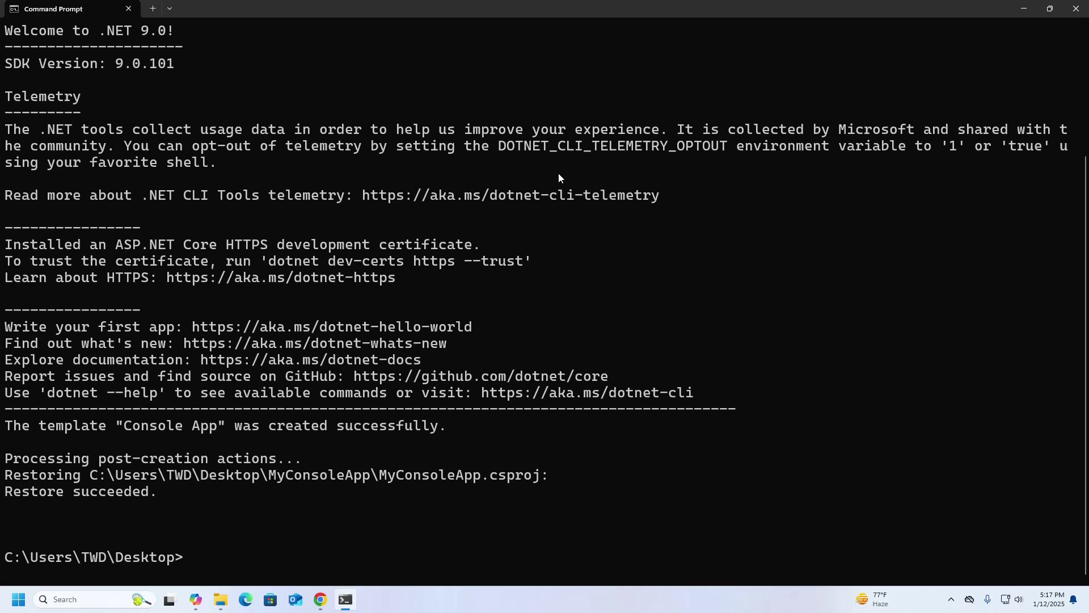
{"action": "type", "text": "c"}
{"action": "key", "text": "BackSpace"}
{"action": "type", "text": "dir"}
{"action": "key", "text": "Return"}
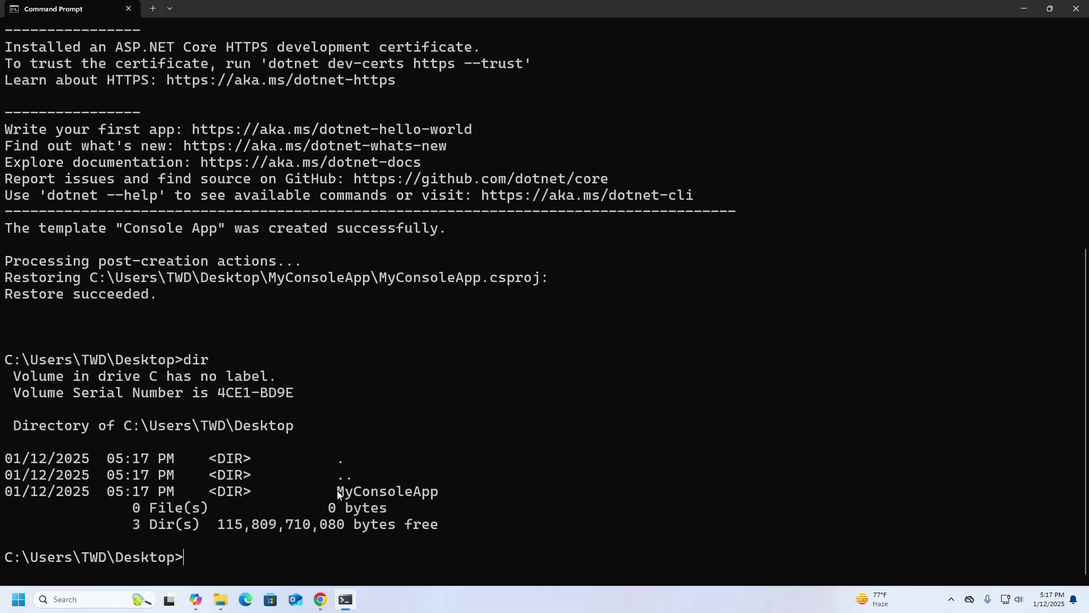
- Move into the MyConsoleApp folder and list its files: MyConsoleApp.csproj, obj, Program.cs
{"action": "left_click_drag", "start_coordinate": [338, 491], "coordinate": [444, 496]}
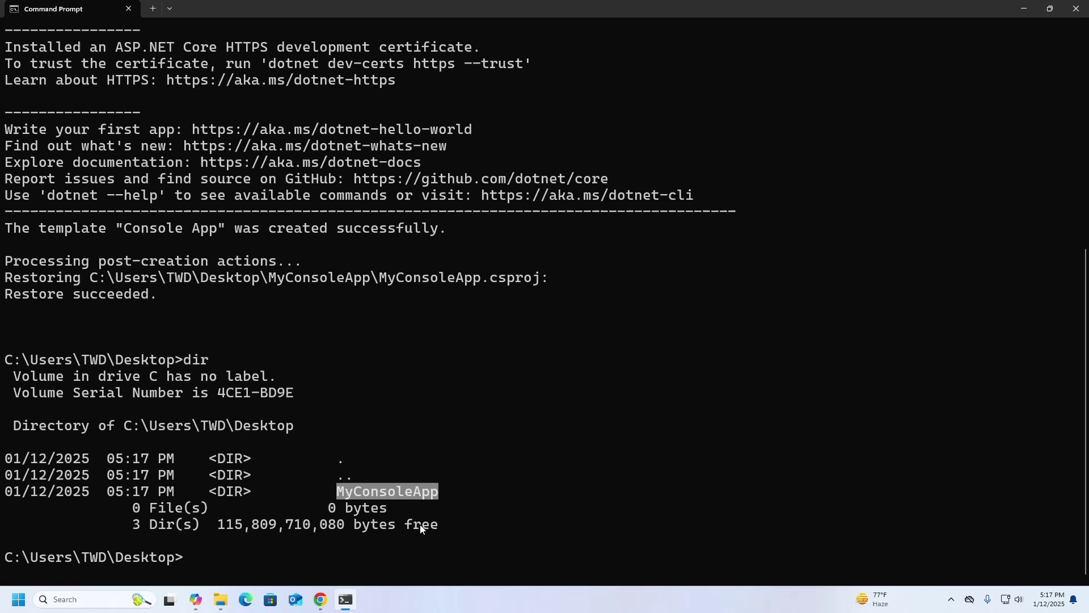
{"action": "key", "text": "ctrl+c"}
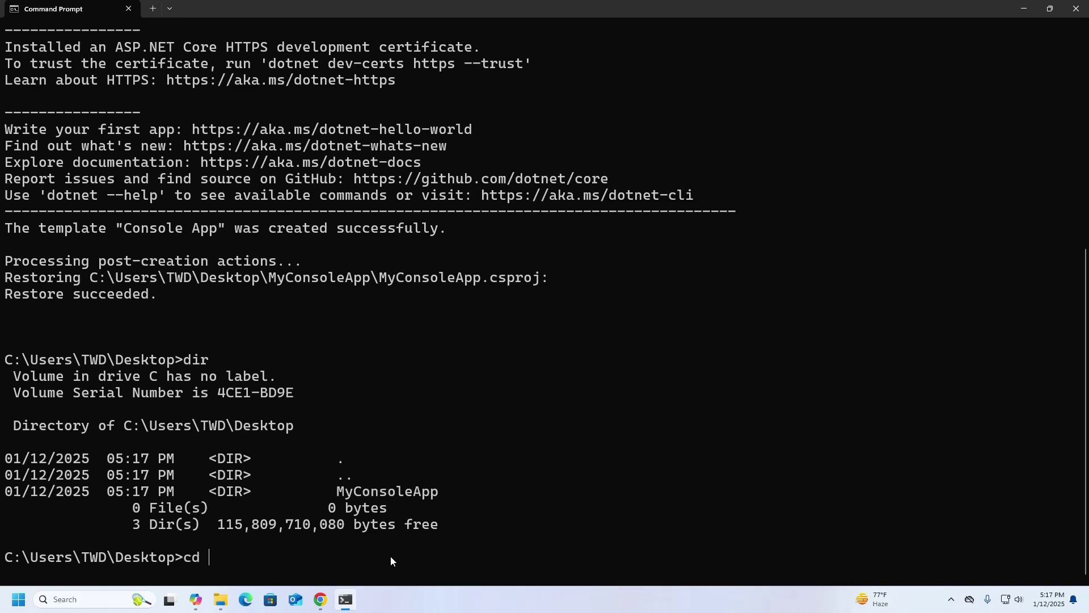
{"action": "type", "text": "MyConsoleApp"}
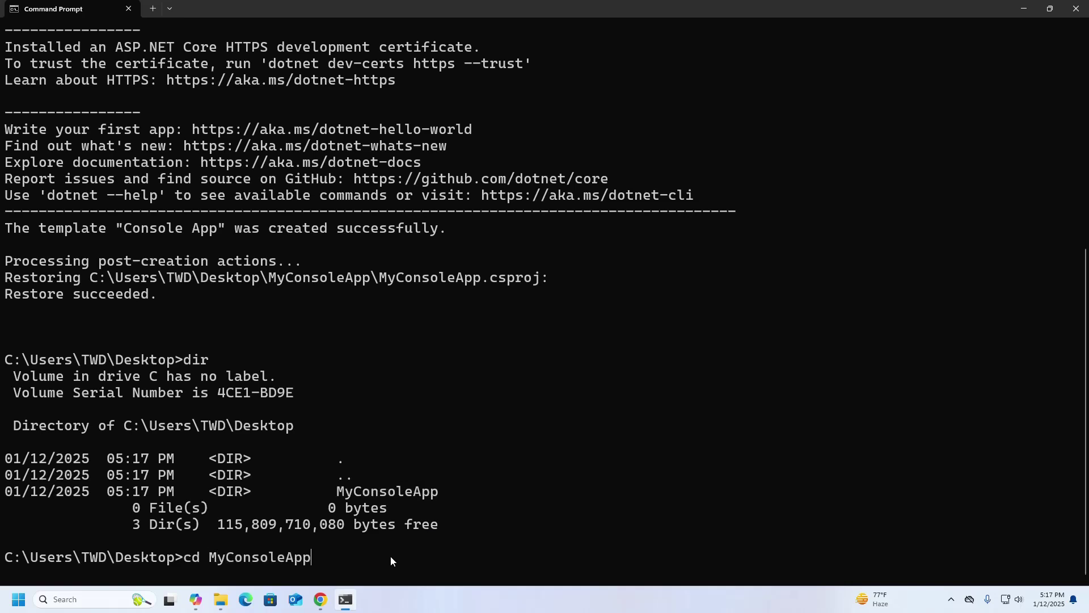
{"action": "key", "text": "Return"}
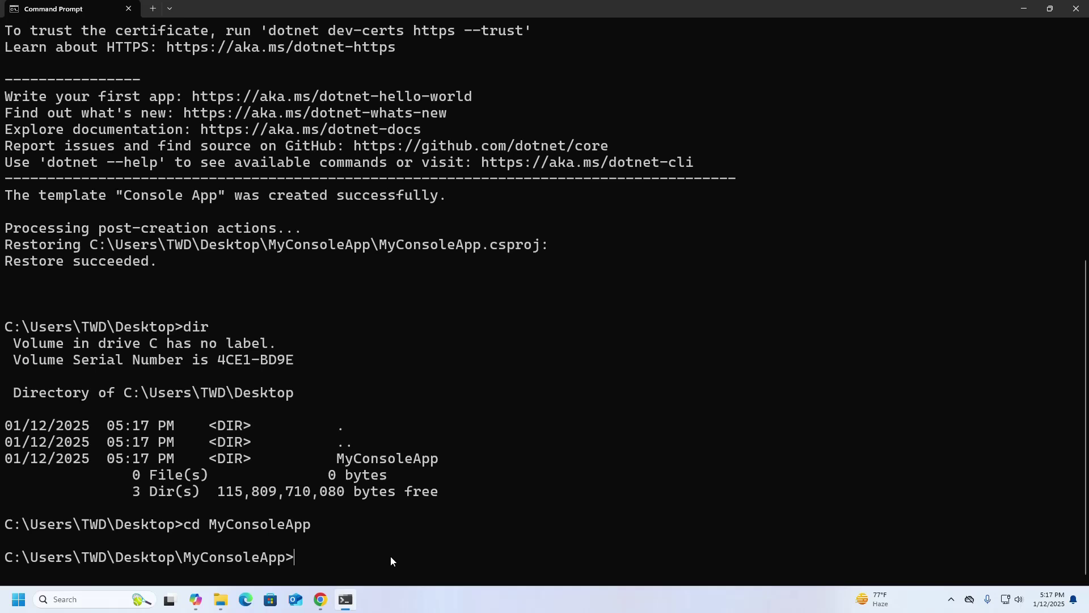
{"action": "type", "text": "dir"}
{"action": "key", "text": "Return"}
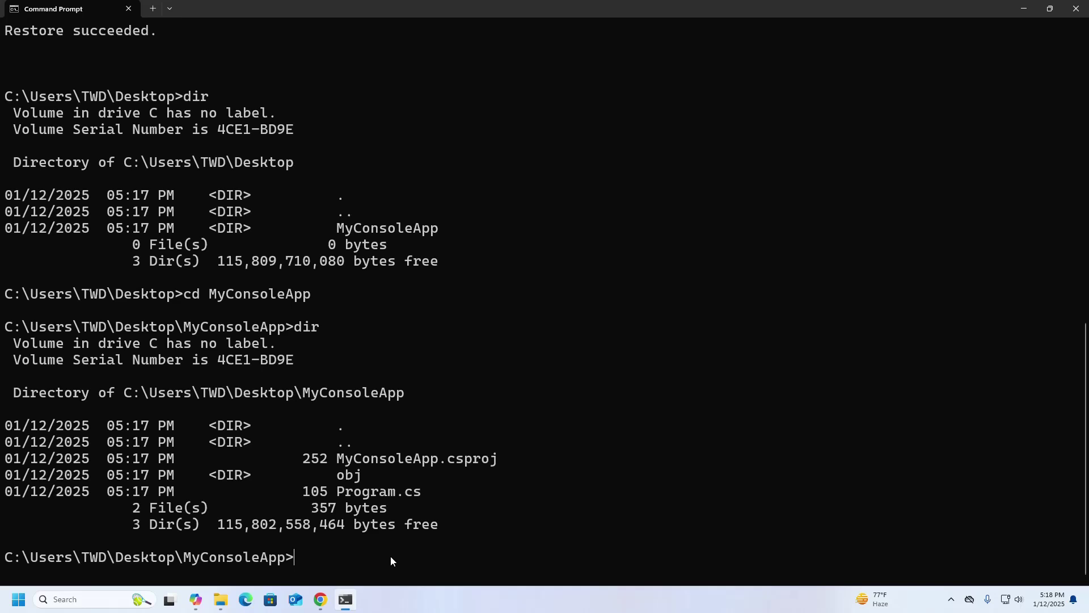
- Open MyConsoleApp in VS Code with 'code .', trust the authors, and show Program.cs
{"action": "type", "text": "code"}
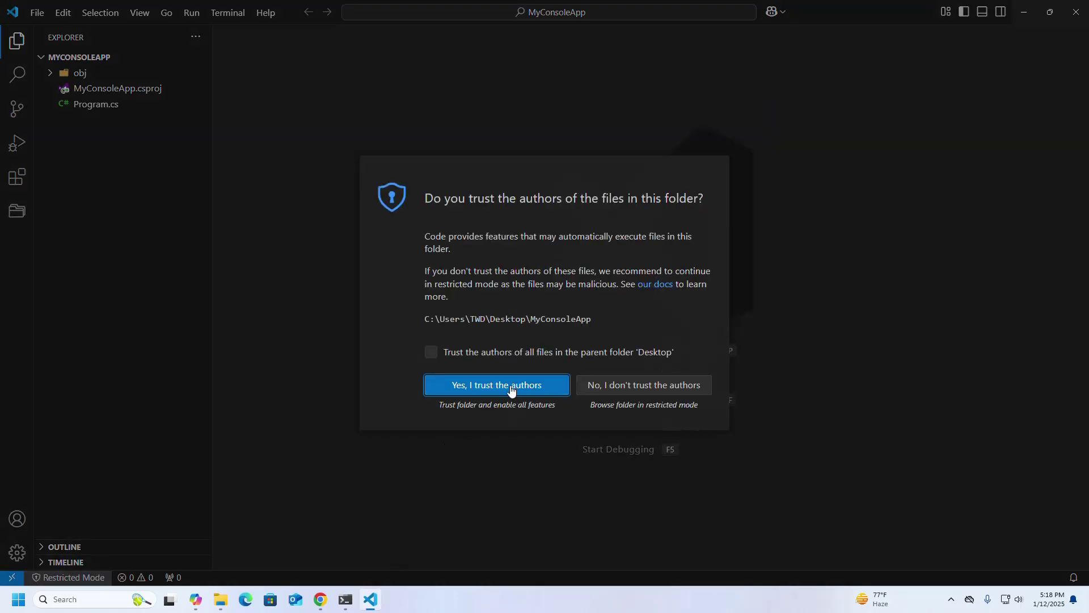
{"action": "left_click", "coordinate": [511, 389]}
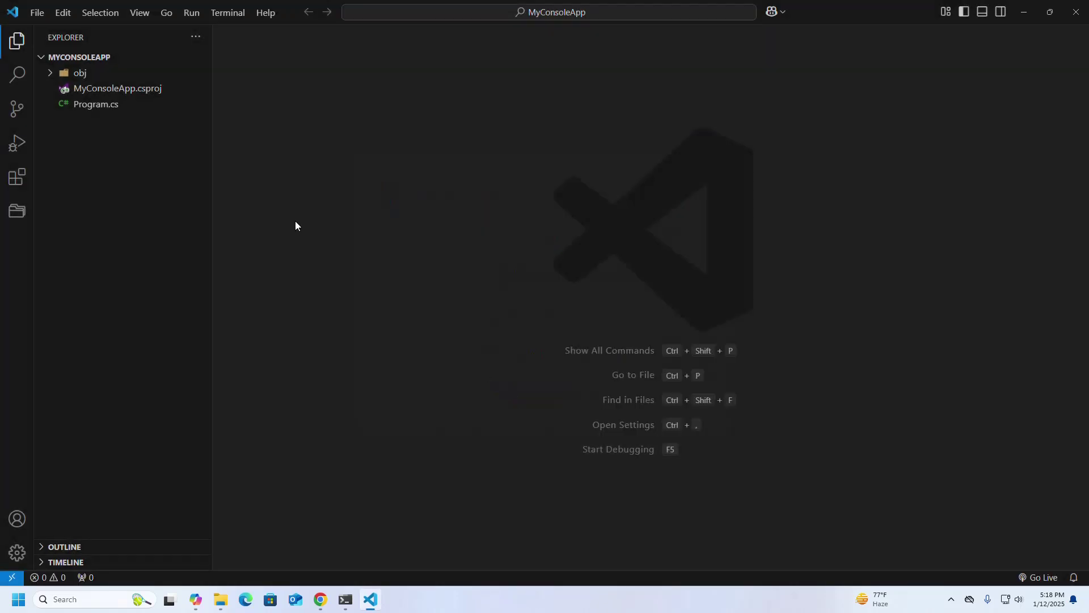
{"action": "left_click_drag", "start_coordinate": [212, 178], "coordinate": [180, 249]}
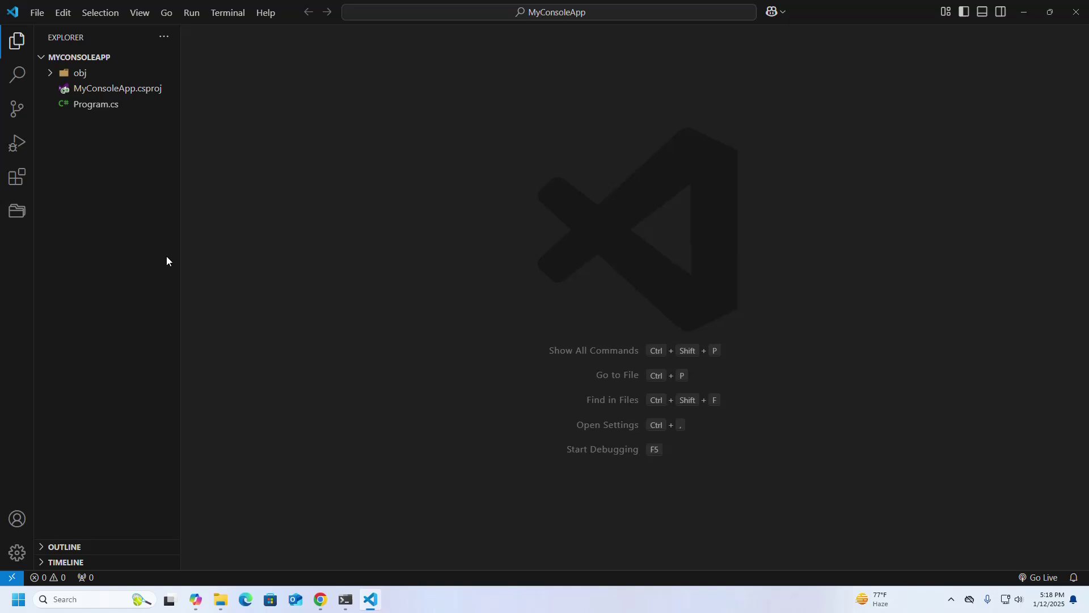
{"action": "left_click", "coordinate": [81, 105]}
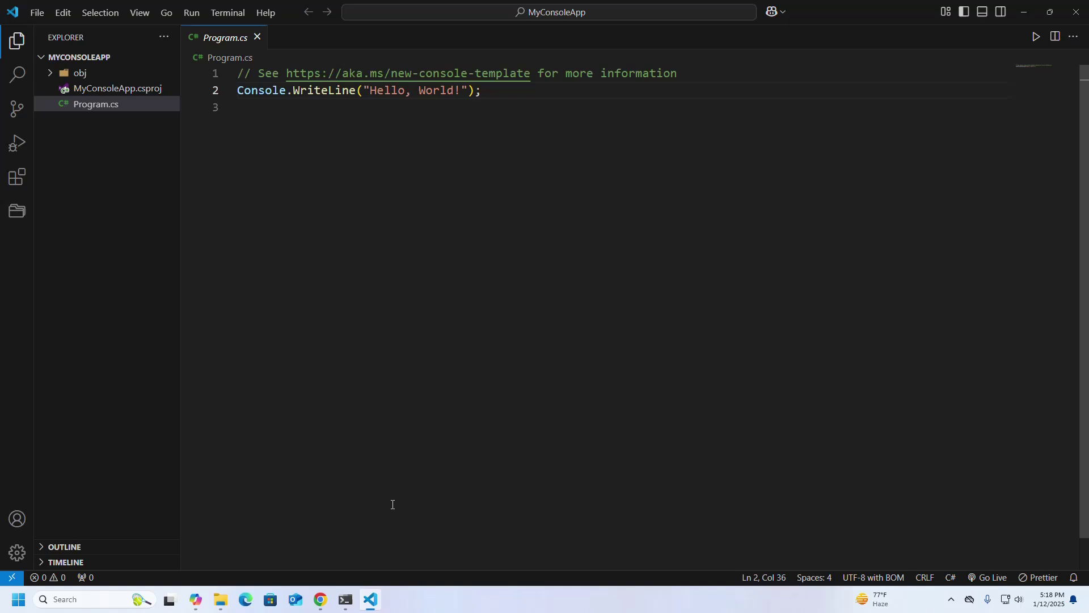
- Run 'dotnet run' in Command Prompt and highlight the printed Hello, World! output
{"action": "left_click", "coordinate": [345, 600]}
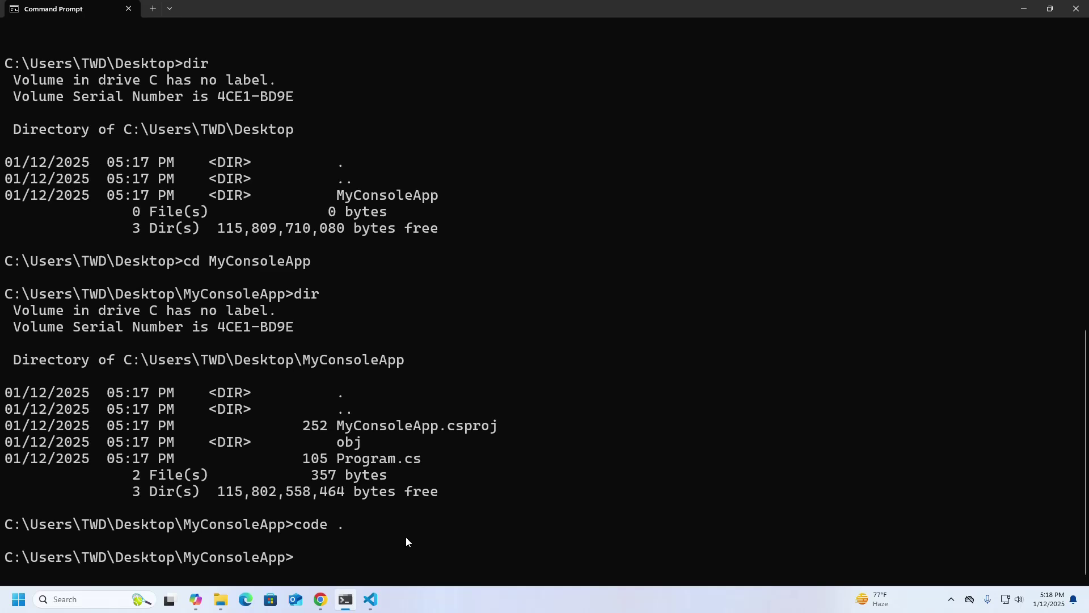
{"action": "type", "text": "dotnet run"}
{"action": "key", "text": "Return"}
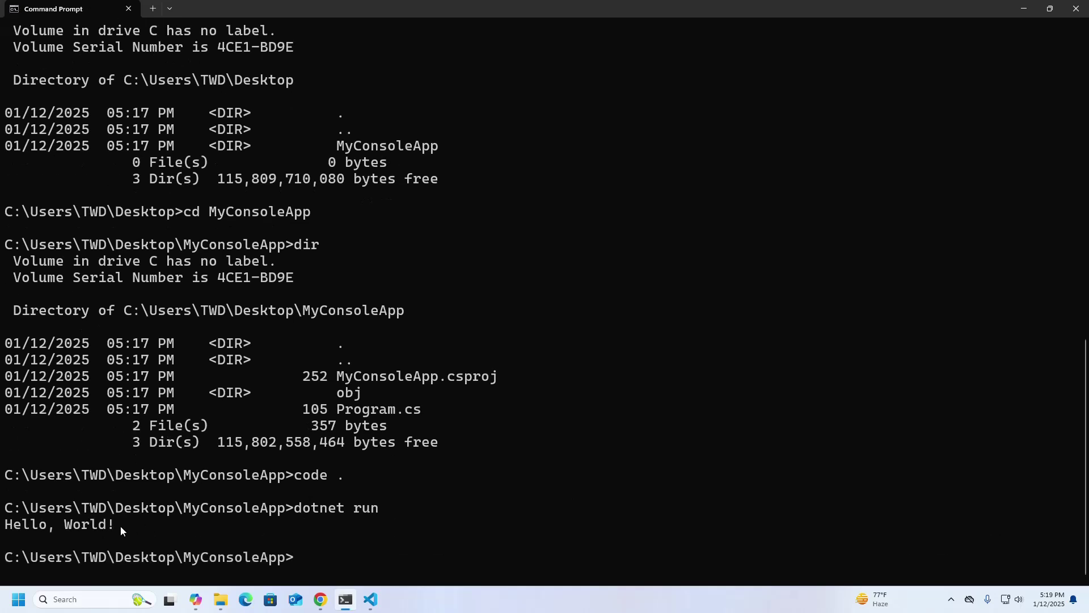
{"action": "left_click_drag", "start_coordinate": [121, 530], "coordinate": [1, 529]}
- In Program.cs, replace 'Hello, World' in the WriteLine string with '.NET 9.0 In Windows 11'
{"action": "key", "text": "alt+Tab"}
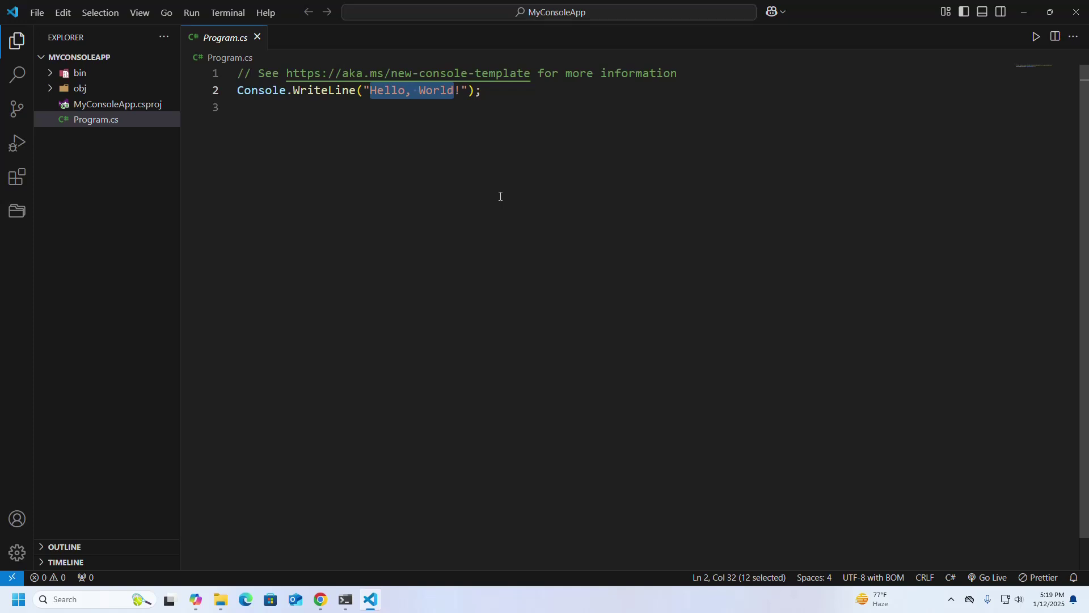
{"action": "key", "text": "BackSpace"}
{"action": "type", "text": ".NET "}
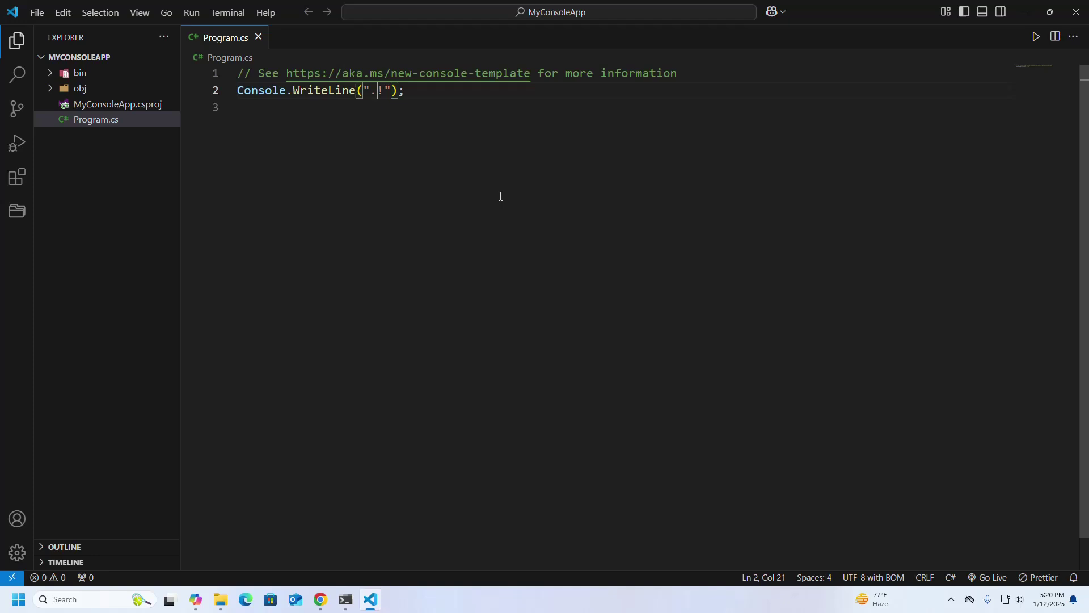
{"action": "type", "text": "9.0"}
{"action": "type", "text": " I"}
{"action": "type", "text": "n Windo"}
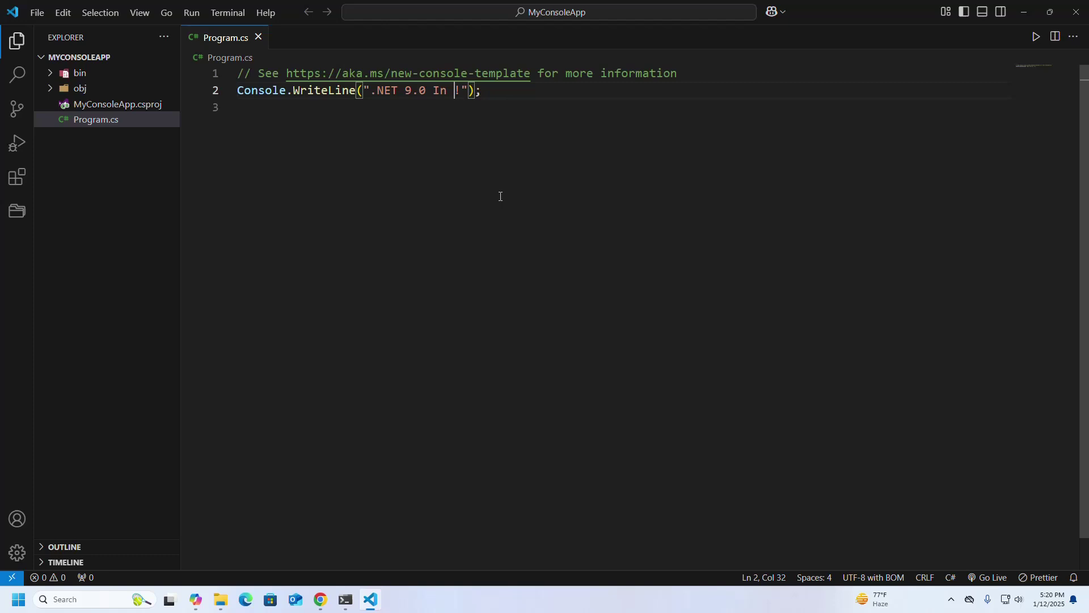
{"action": "type", "text": "ws 11"}
- Rerun 'dotnet run' in Command Prompt and highlight the '.NET 9.0 In Windows 11!' output line
{"action": "key", "text": "alt+Tab"}
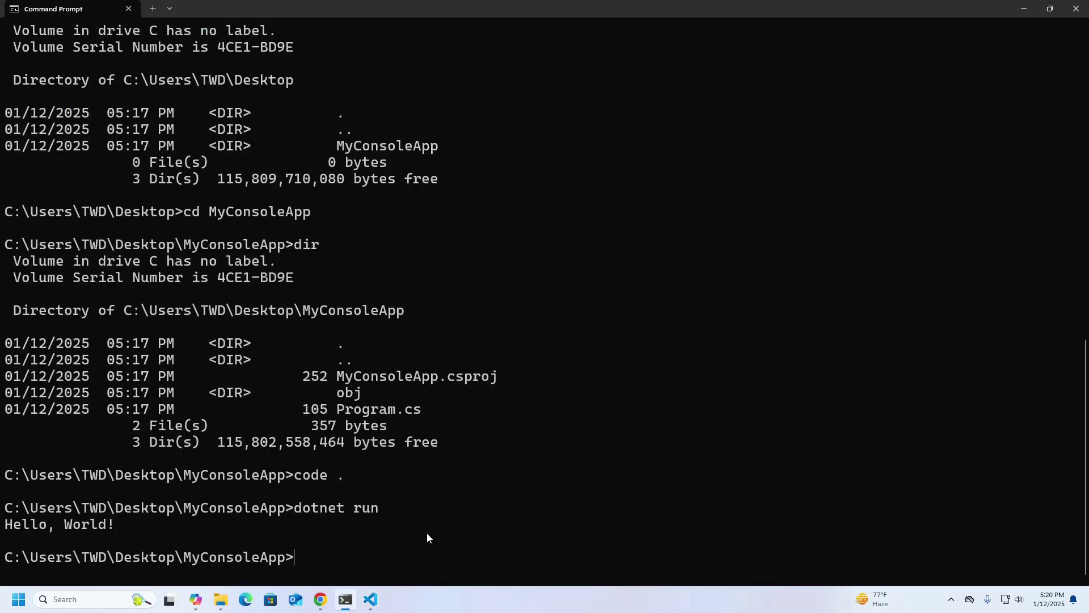
{"action": "key", "text": "Up"}
{"action": "key", "text": "Return"}
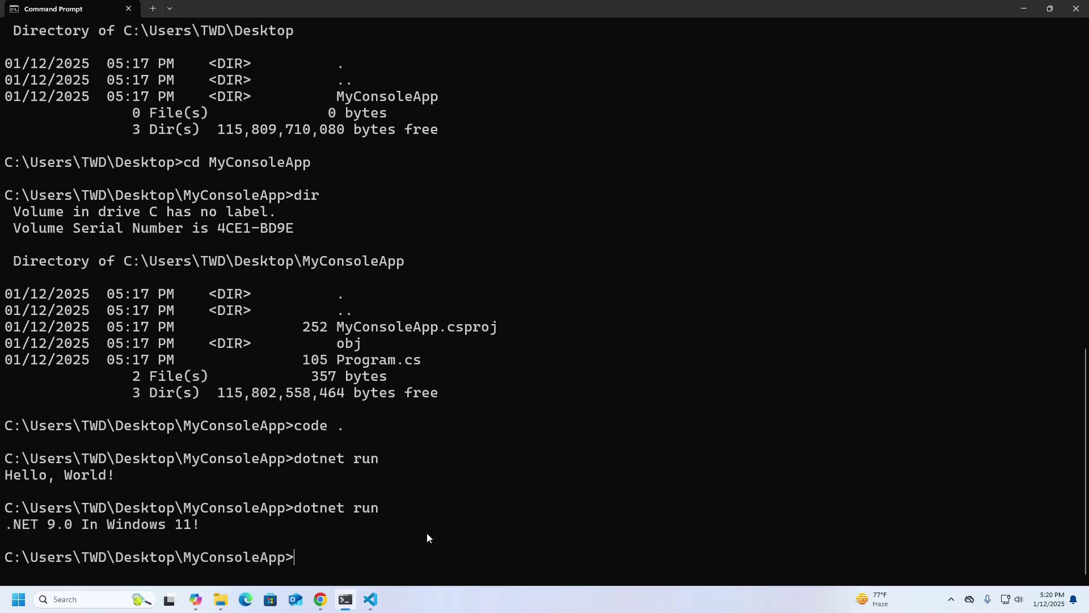
{"action": "left_click_drag", "start_coordinate": [206, 522], "coordinate": [7, 533]}
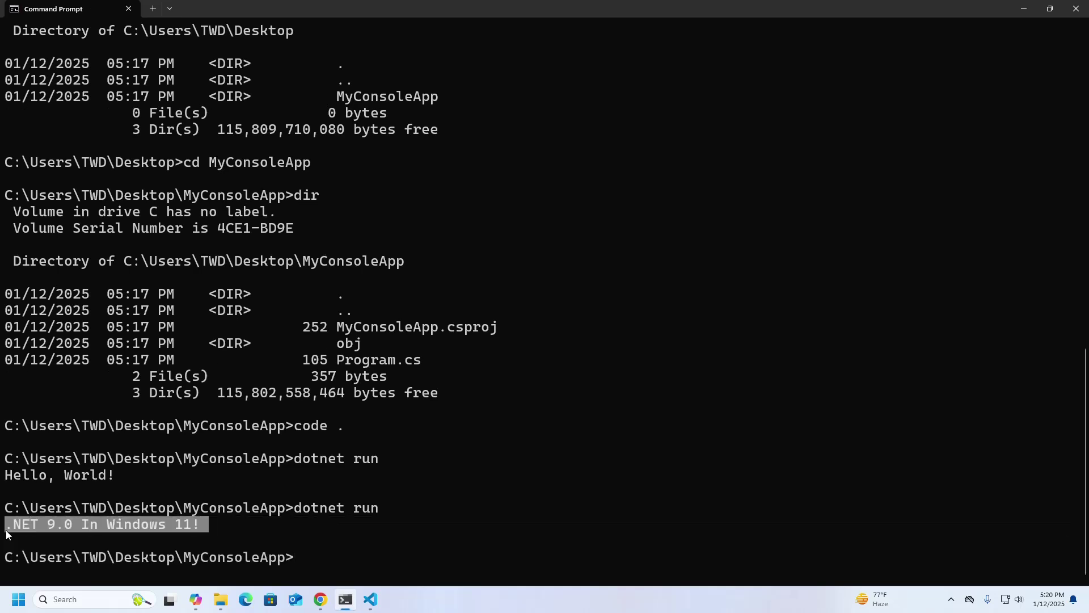
{"action": "left_click", "coordinate": [201, 529]}
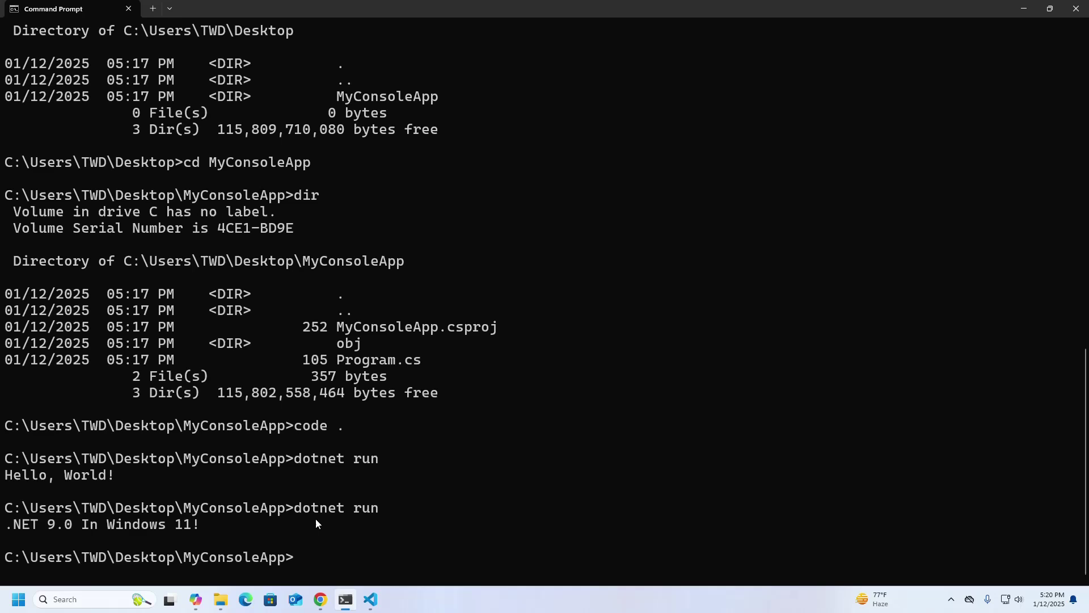